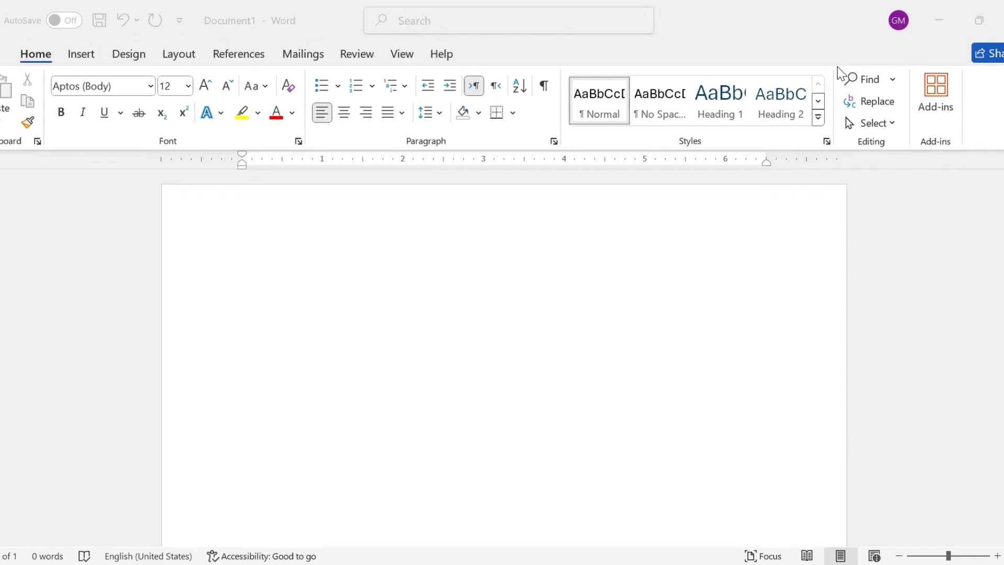
# Step: Generate sample text in the blank document with the formula =rand(5,6)
pyautogui.click(227, 238)
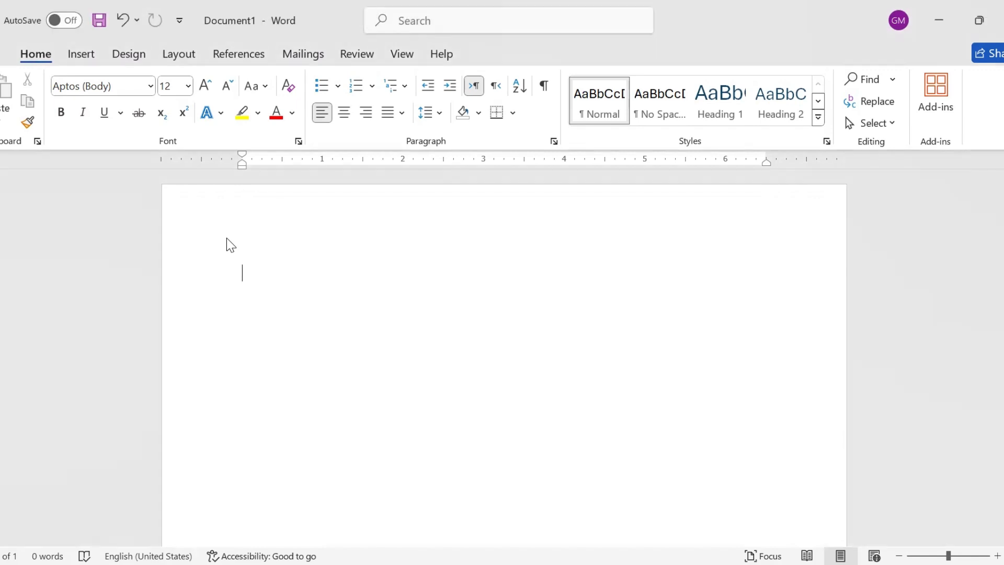
pyautogui.write('=r')
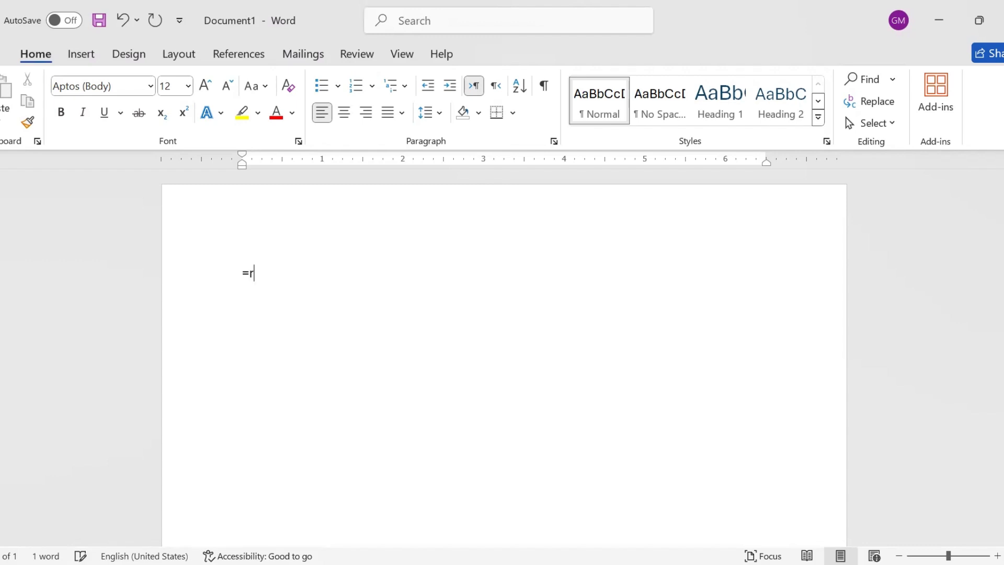
pyautogui.write('and(5,6)')
pyautogui.press('Return')
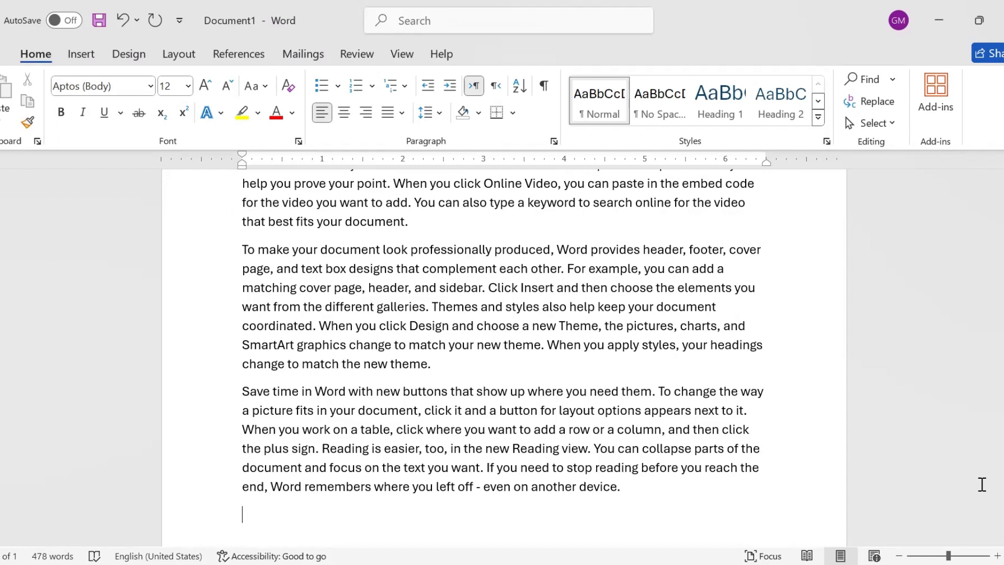
pyautogui.scroll(2, 502, 356)
pyautogui.scroll(5, 502, 356)
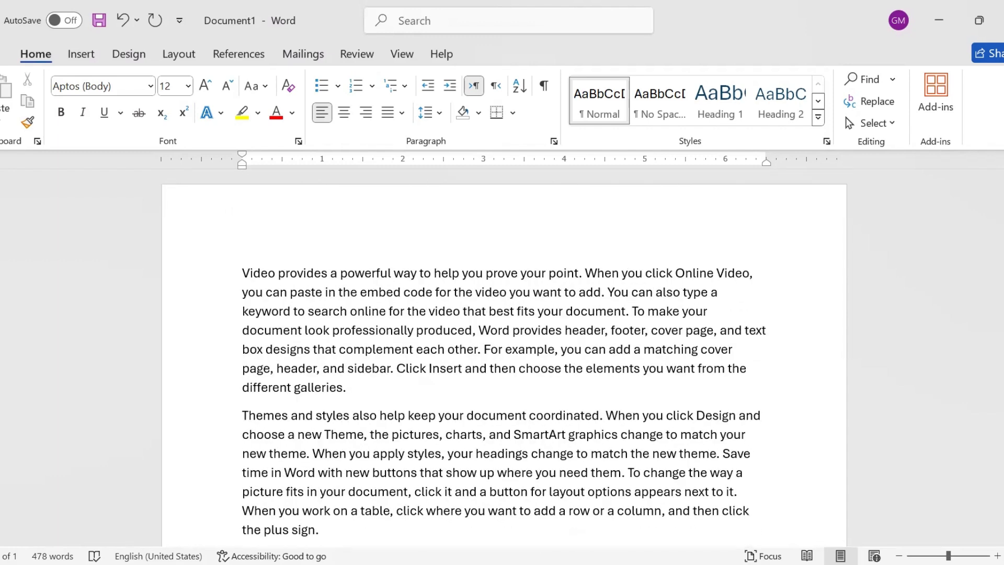
# Step: Undo the generated text and regenerate it with the formula changed to =rand(6,7)
pyautogui.hotkey('ctrl', 'z')
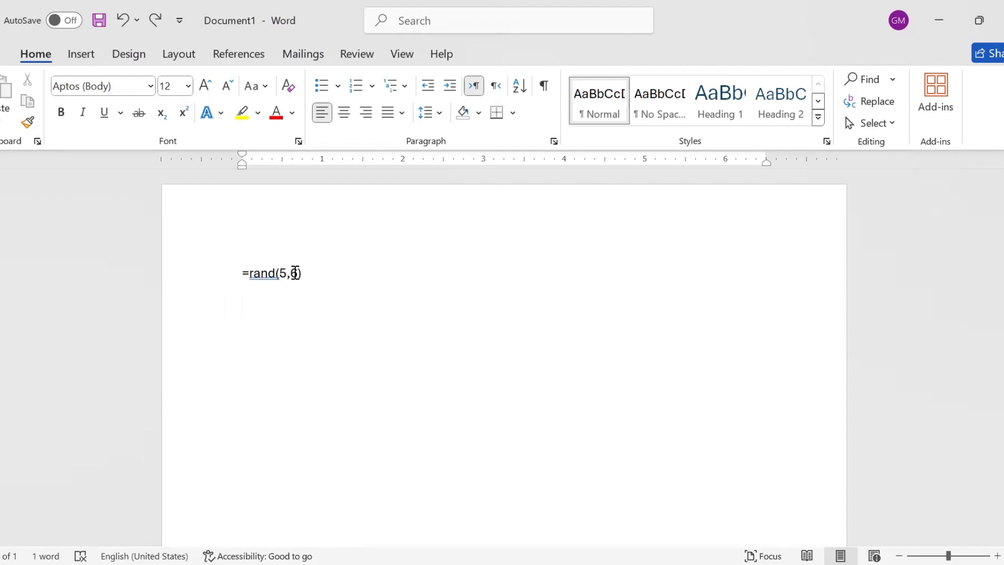
pyautogui.moveTo(298, 275); pyautogui.dragTo(281, 274)
pyautogui.write('6,7')
pyautogui.press('Right')
pyautogui.press('Return')
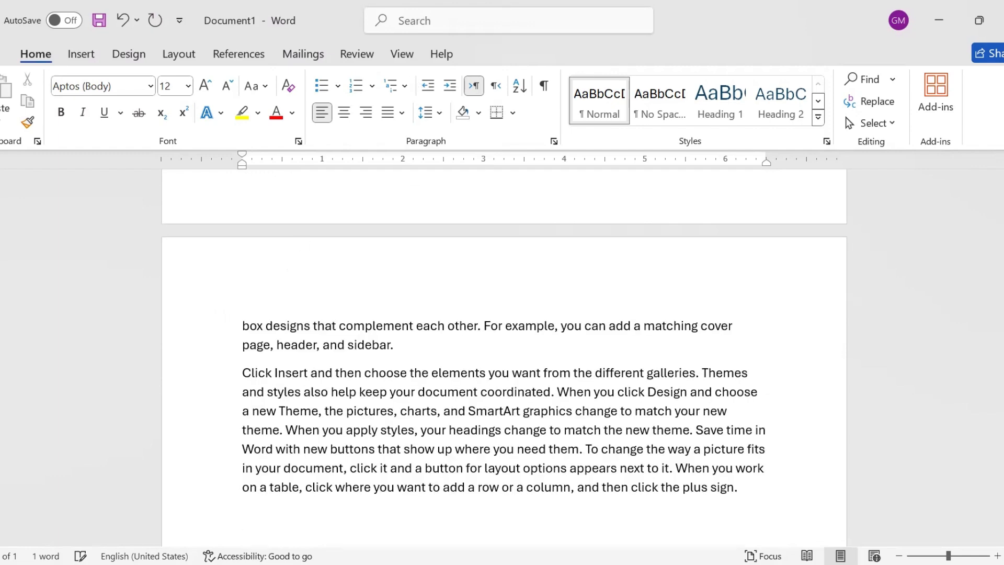
pyautogui.moveTo(1003, 373); pyautogui.dragTo(1002, 199)
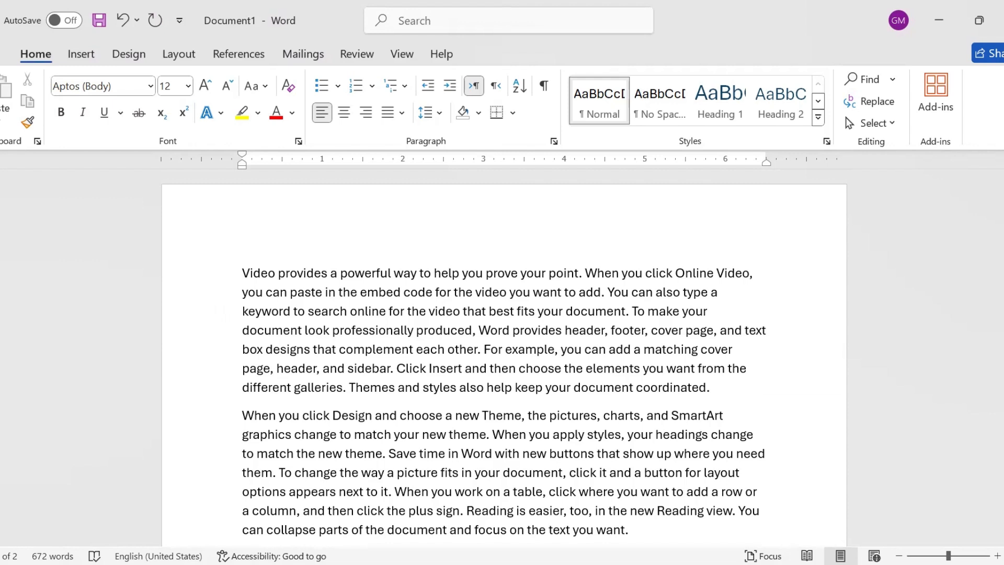
# Step: Try a first-line indent of about 0.4 inch on the first paragraph using the ruler, and reset it to zero
pyautogui.click(253, 312)
pyautogui.click(262, 310)
pyautogui.moveTo(243, 155); pyautogui.dragTo(243, 154)
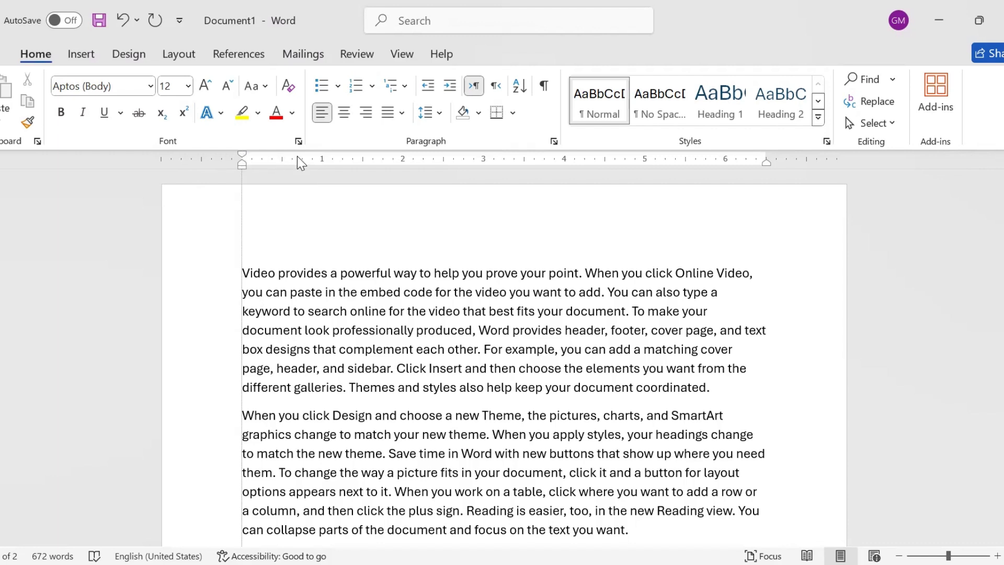
pyautogui.moveTo(297, 156); pyautogui.dragTo(294, 160)
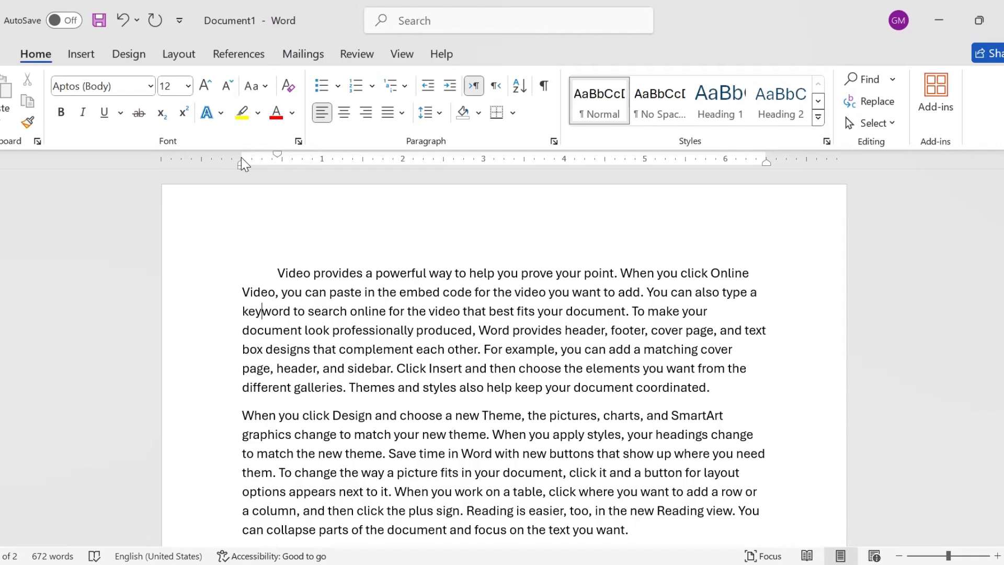
pyautogui.moveTo(241, 158); pyautogui.dragTo(241, 158)
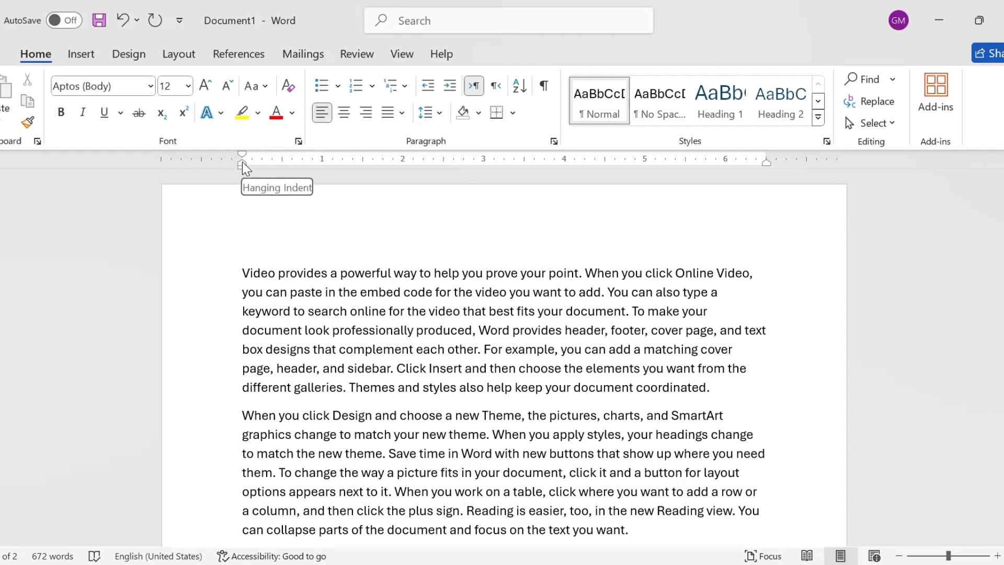
# Step: Try a hanging indent on the first paragraph using the ruler, adjusting it to about 0.4 inch
pyautogui.moveTo(242, 163); pyautogui.dragTo(243, 163)
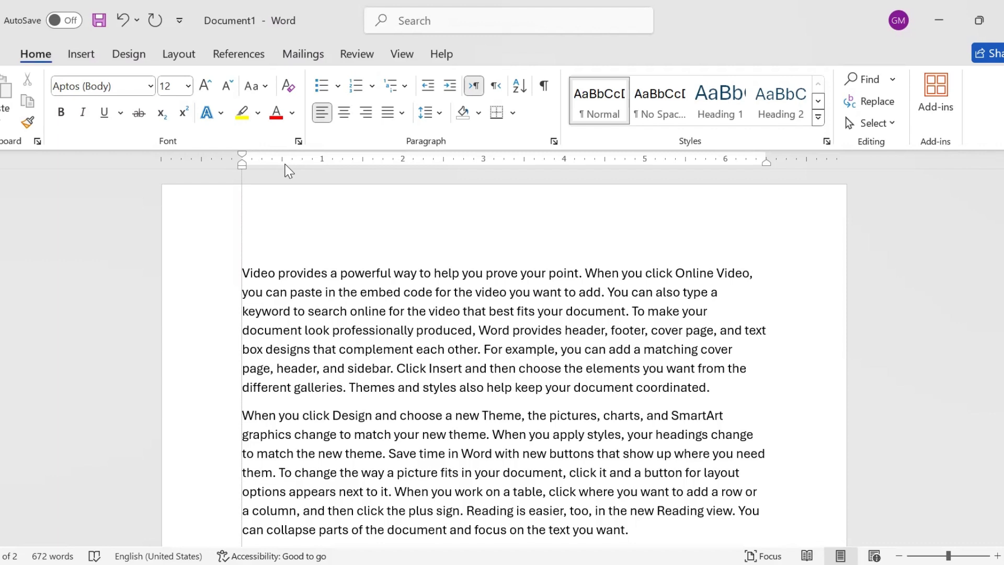
pyautogui.moveTo(294, 164); pyautogui.dragTo(297, 164)
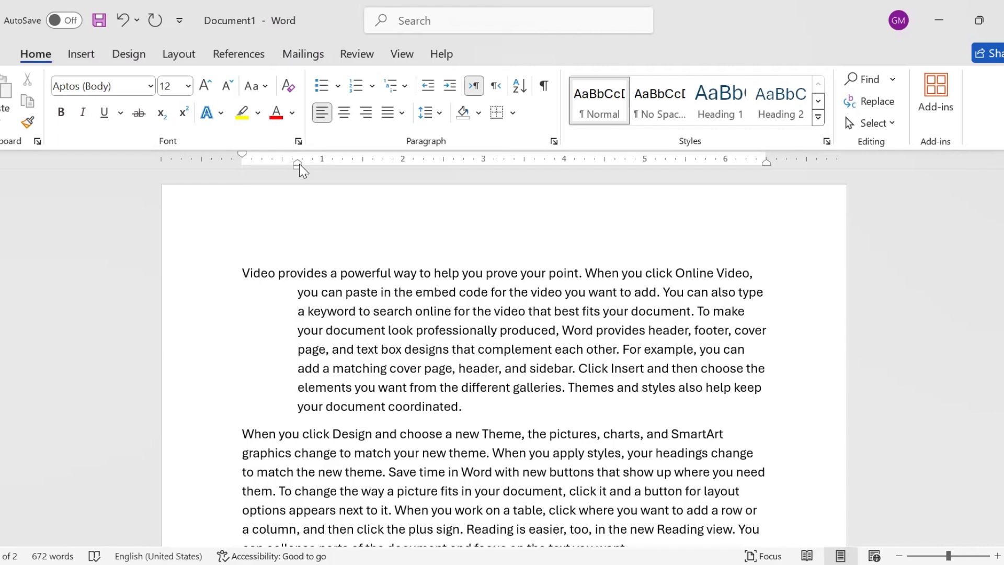
pyautogui.moveTo(298, 164)
pyautogui.mouseDown()
pyautogui.moveTo(308, 163)
pyautogui.moveTo(265, 166)
pyautogui.mouseUp()
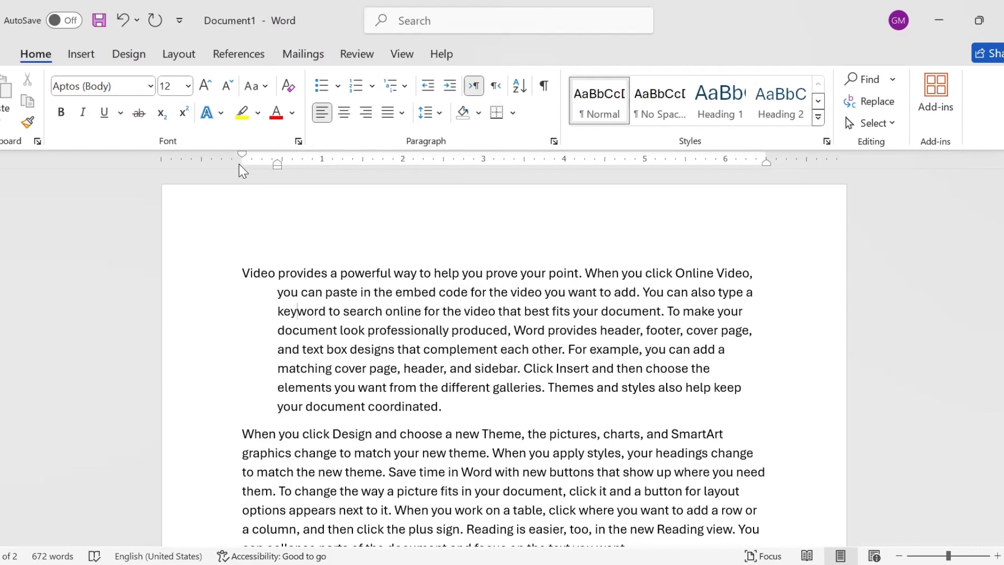
# Step: Set the first paragraph's left indent to about 0.7 inch and bring its right indent in to about 5.75 inches on the ruler
pyautogui.moveTo(241, 164); pyautogui.dragTo(243, 165)
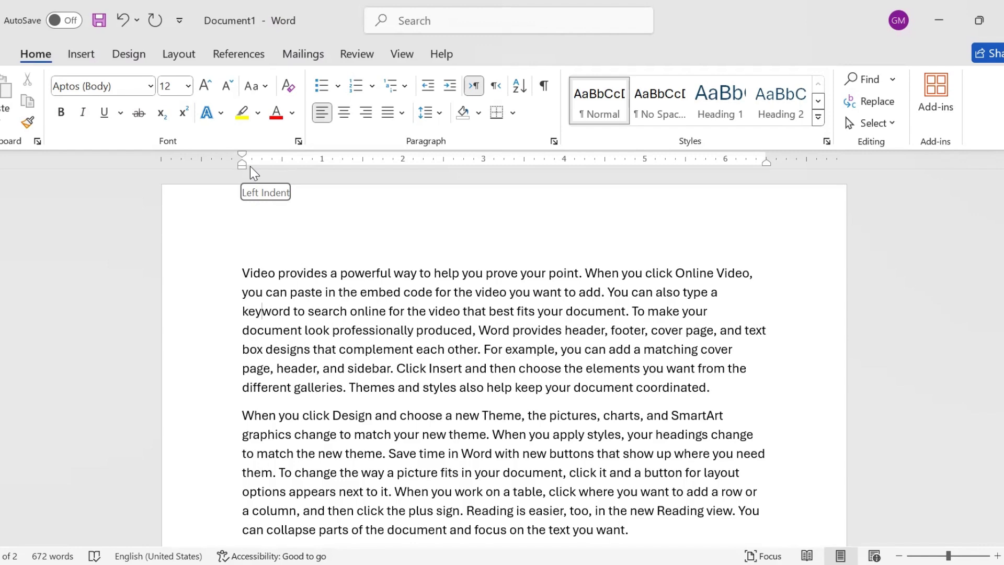
pyautogui.moveTo(292, 173); pyautogui.dragTo(298, 173)
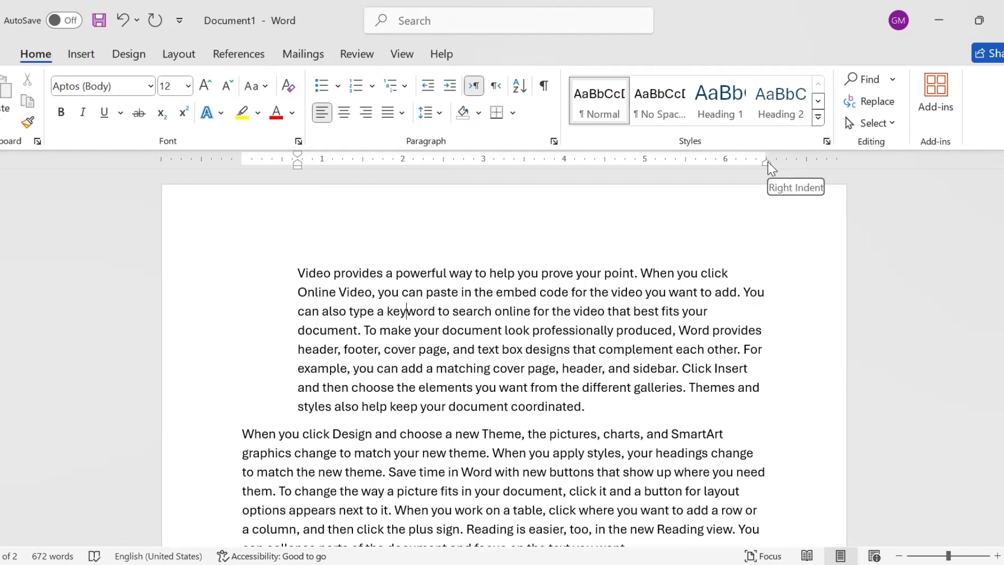
pyautogui.moveTo(768, 163); pyautogui.dragTo(765, 162)
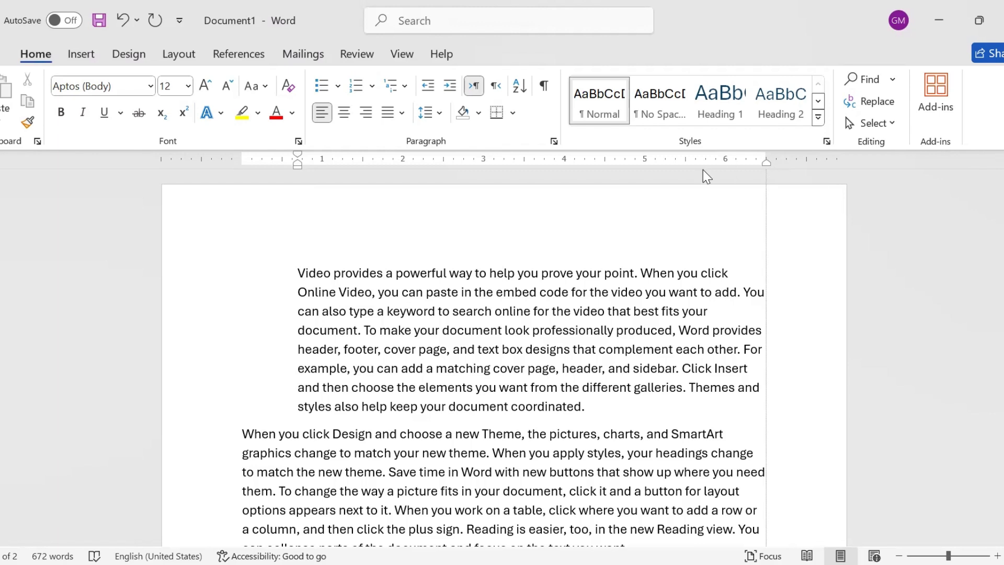
pyautogui.moveTo(677, 318); pyautogui.dragTo(709, 388)
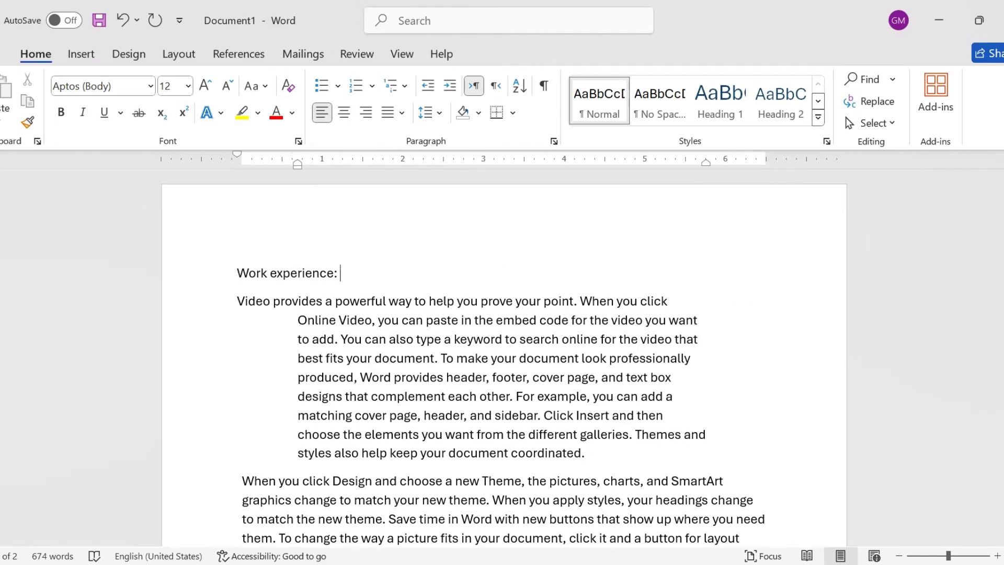
# Step: Select the two paragraphs from "When you click Design" to "different galleries" and choose a First line special indent of 0.3" in their paragraph settings
pyautogui.scroll(-2, 505, 356)
pyautogui.scroll(-3, 504, 355)
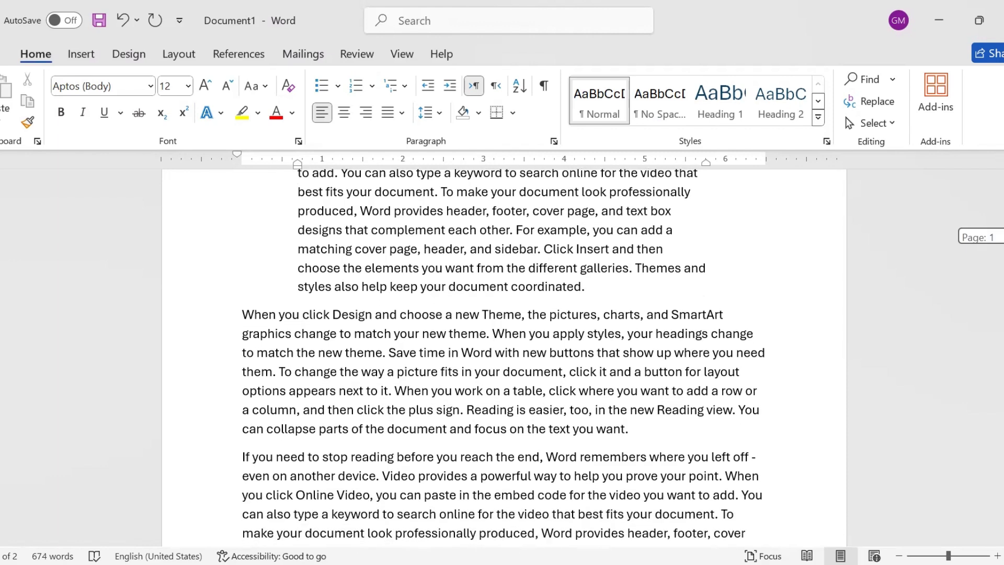
pyautogui.click(377, 252)
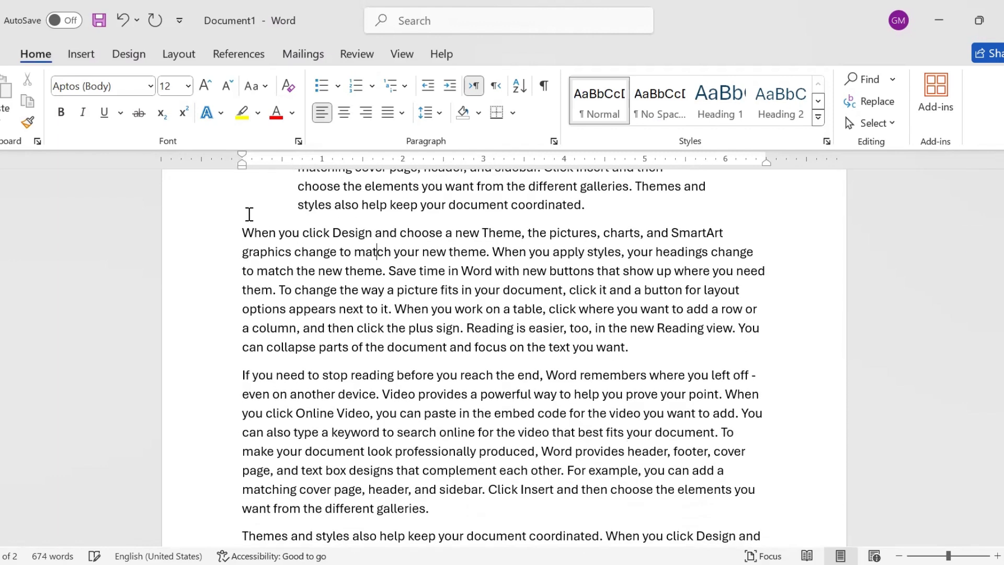
pyautogui.moveTo(244, 232); pyautogui.dragTo(438, 506)
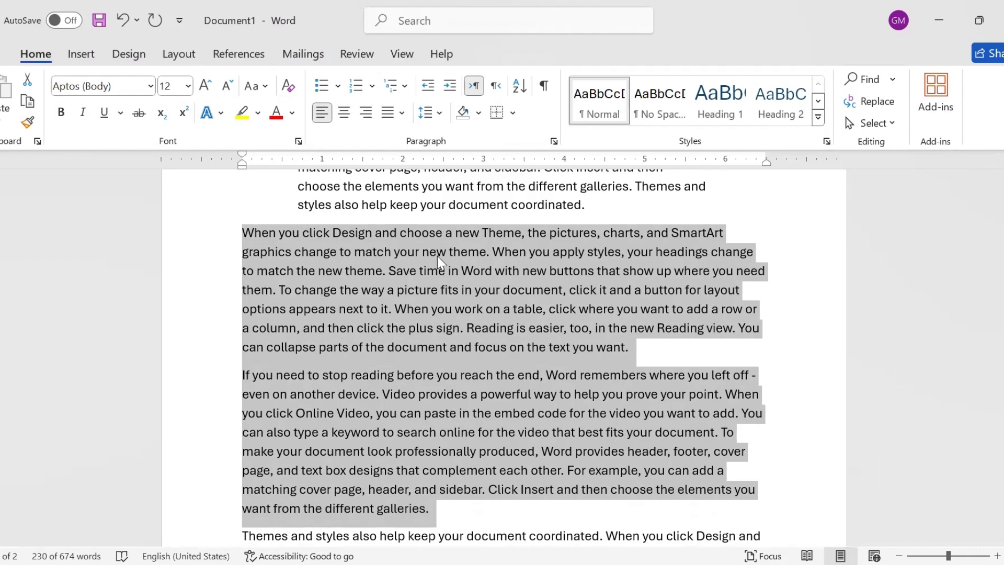
pyautogui.click(553, 142)
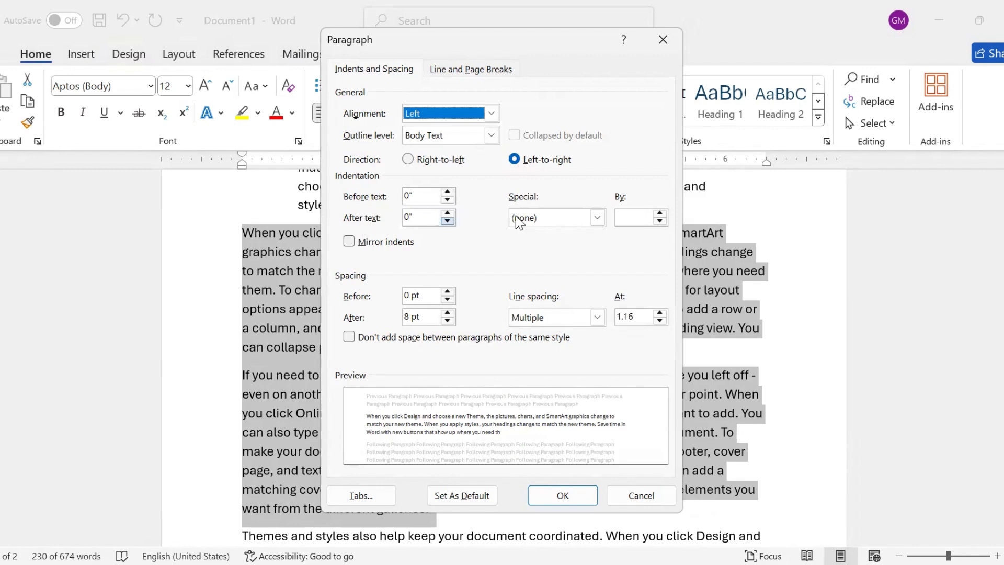
pyautogui.click(597, 218)
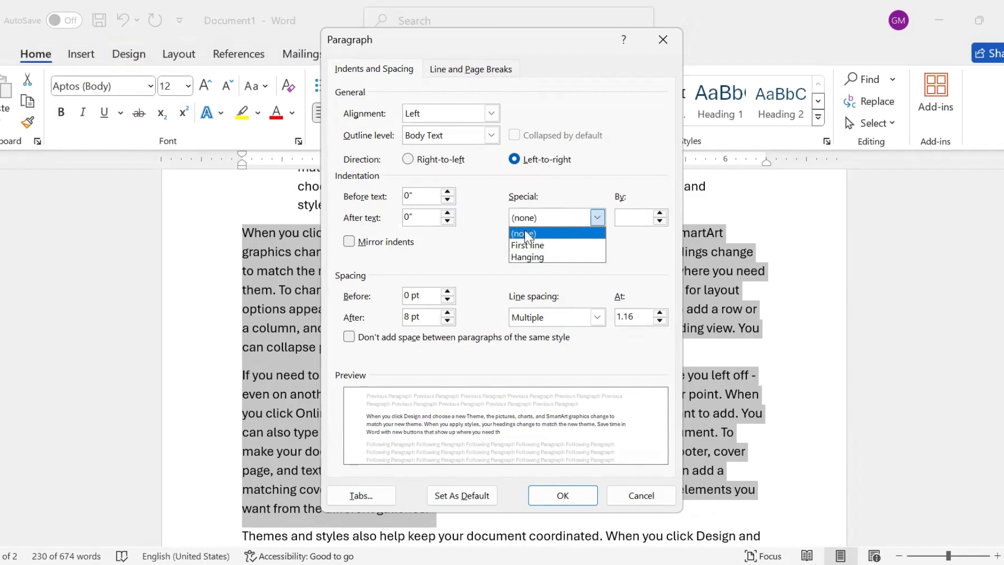
pyautogui.click(556, 245)
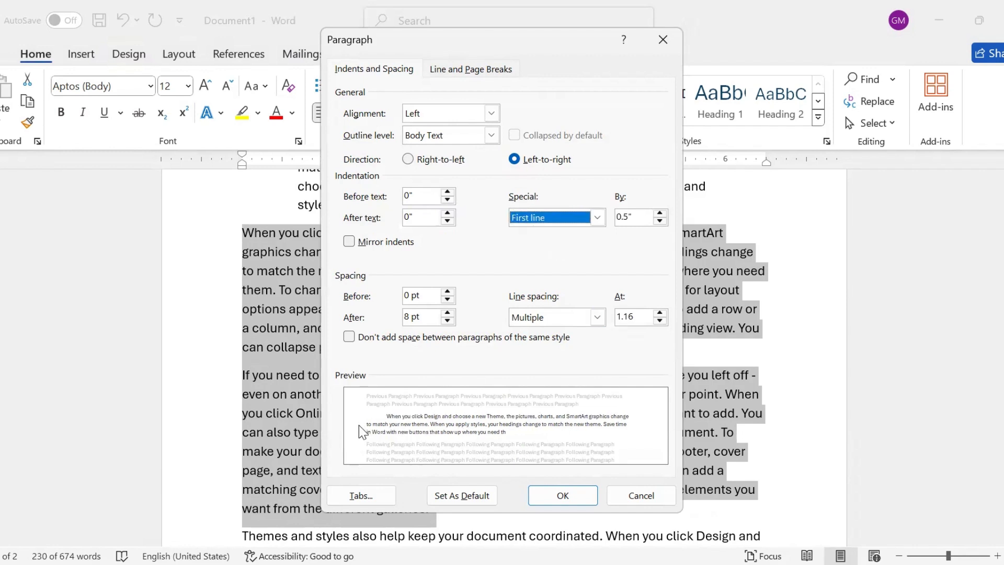
pyautogui.click(660, 221)
pyautogui.click(660, 221)
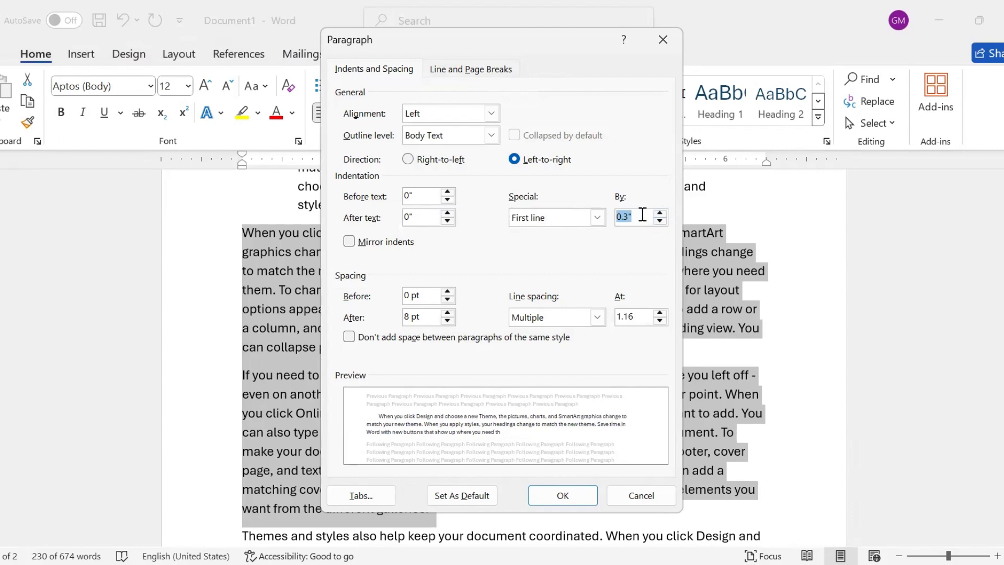
# Step: Change the special indentation to Hanging and set the indent before text to 0.6"
pyautogui.click(598, 219)
pyautogui.click(532, 257)
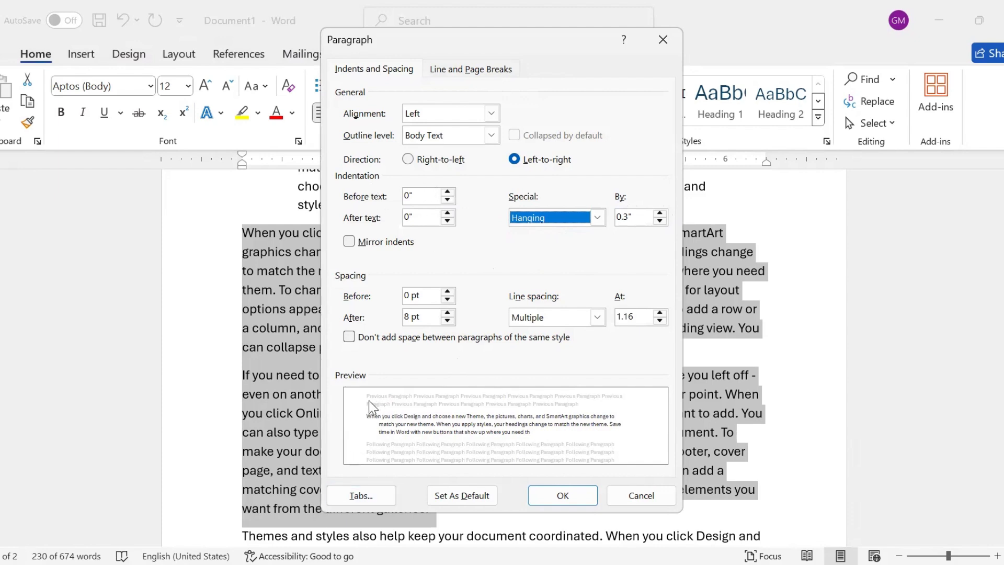
pyautogui.click(448, 192)
pyautogui.click(448, 192)
pyautogui.click(448, 192)
pyautogui.click(448, 192)
pyautogui.click(448, 192)
pyautogui.click(447, 192)
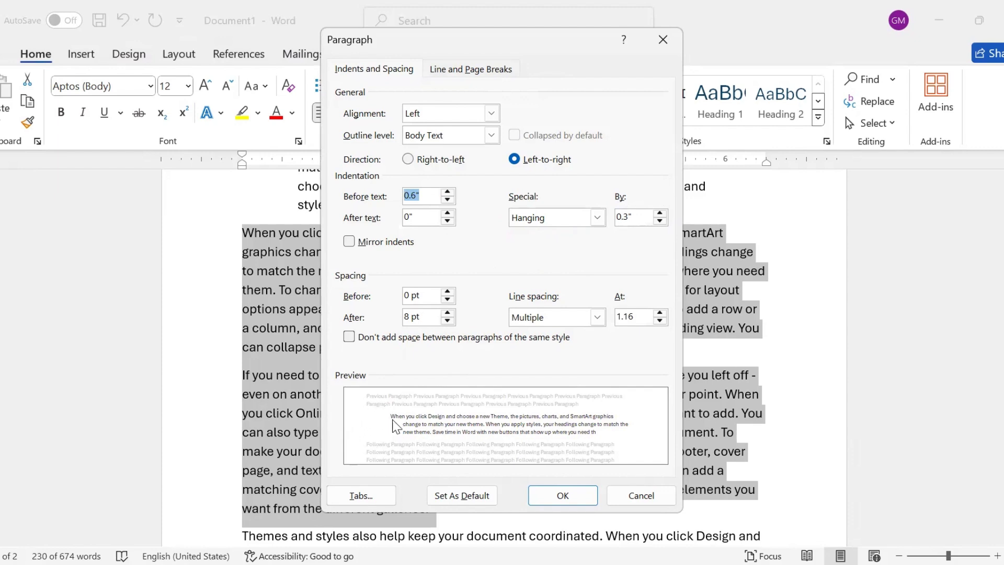
# Step: Set the indent after text to 0.9" and apply the paragraph settings to the selected paragraphs
pyautogui.click(447, 215)
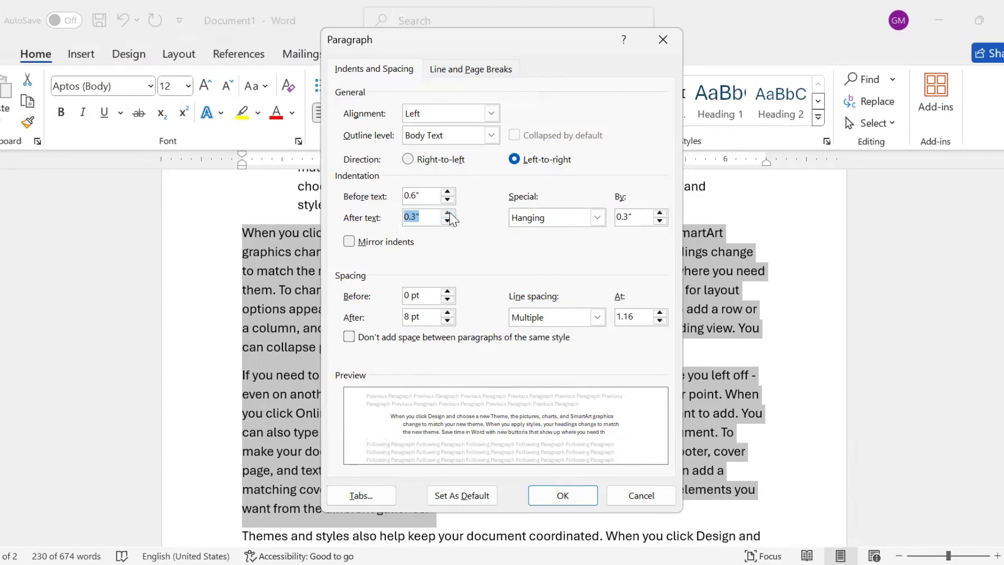
pyautogui.click(447, 214)
pyautogui.click(448, 215)
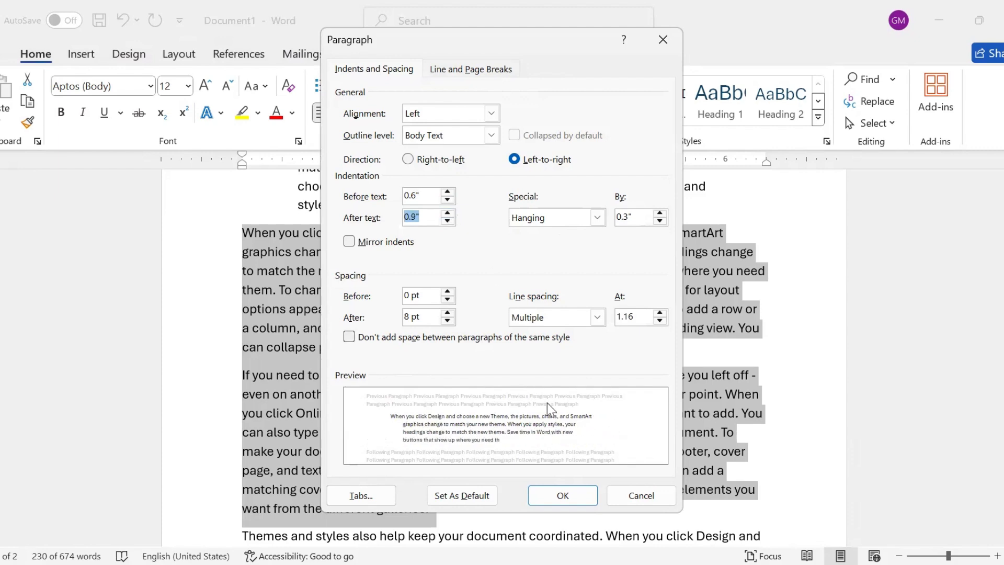
pyautogui.click(547, 502)
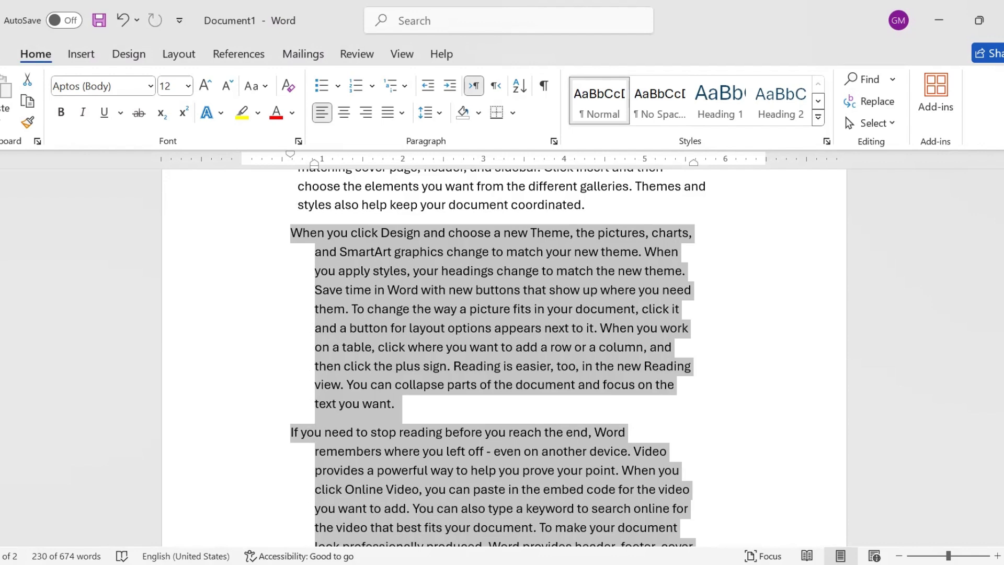
pyautogui.scroll(-3, 503, 355)
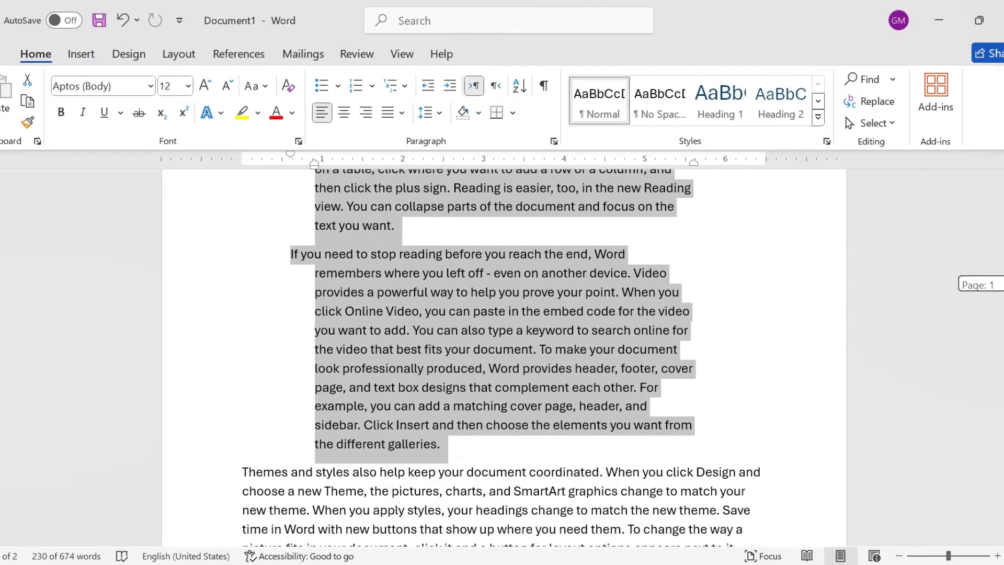
pyautogui.scroll(-2, 501, 358)
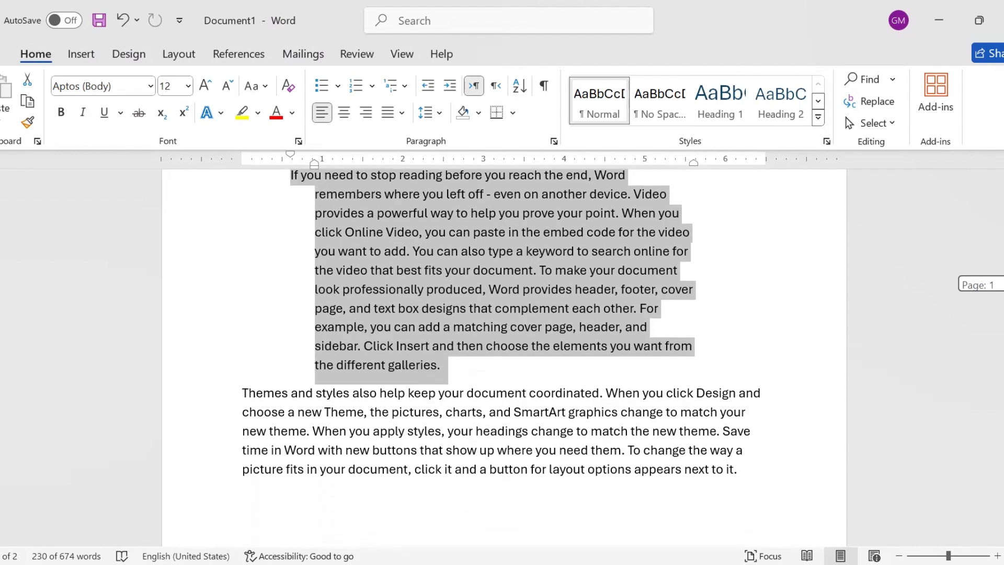
pyautogui.scroll(1, 502, 357)
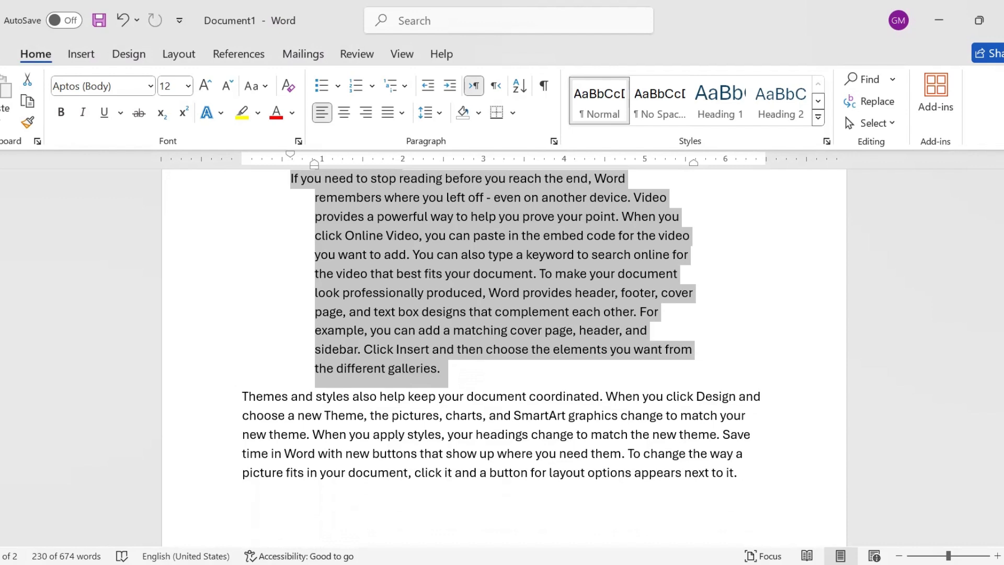